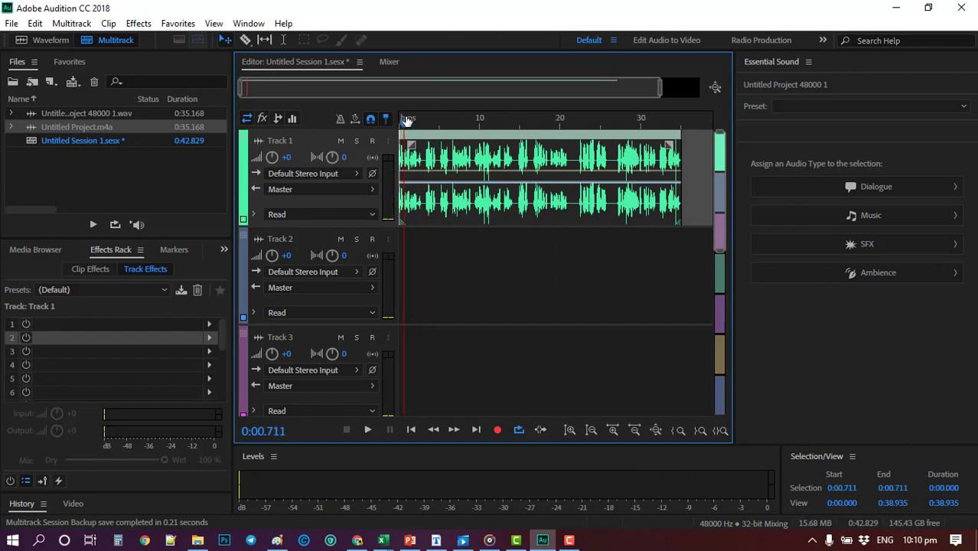
- Play the start of the session to hear Track 1 without effects, then stop playback
{"action": "left_click", "coordinate": [368, 431]}
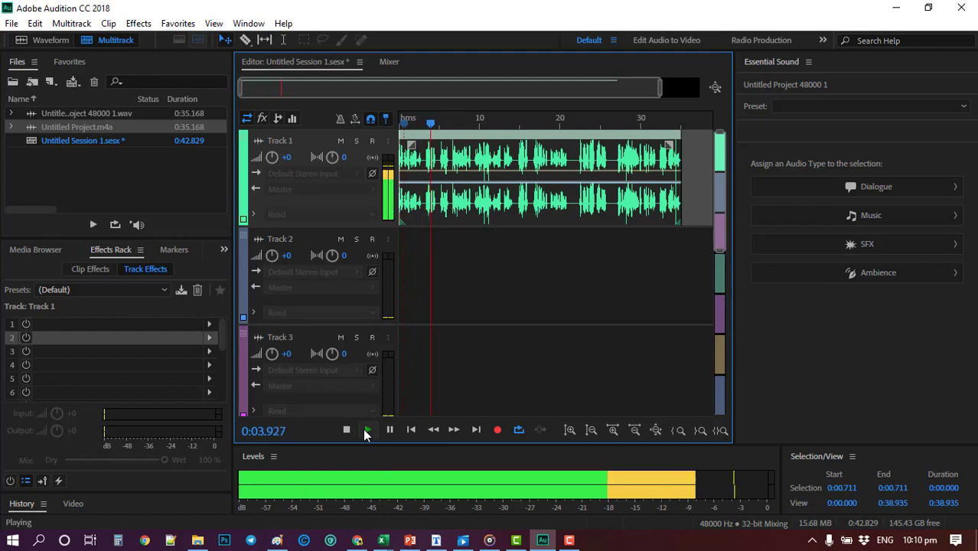
{"action": "left_click", "coordinate": [368, 431]}
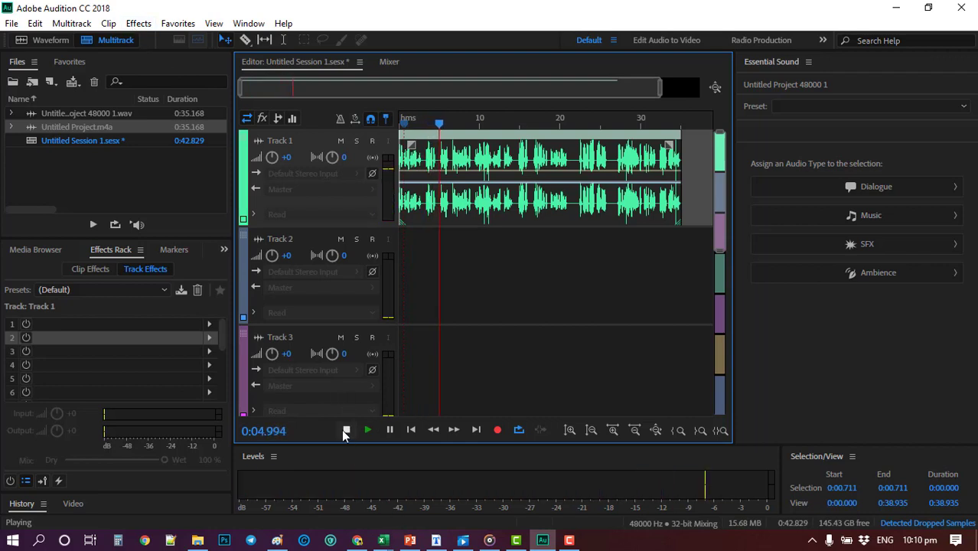
{"action": "left_click", "coordinate": [346, 431]}
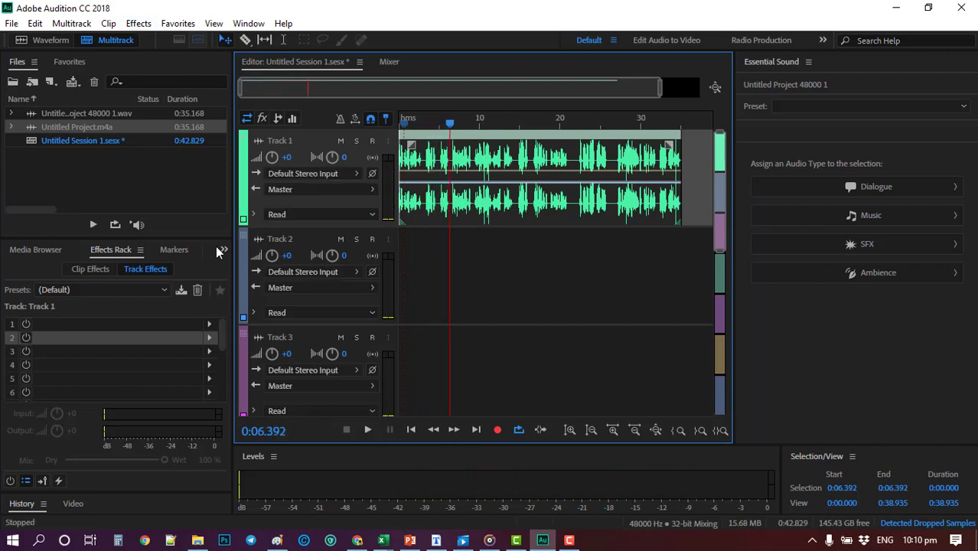
- Add the Delay effect to Track 1 and play the session with its default preset, keeping the effect settings open
{"action": "left_click", "coordinate": [138, 24]}
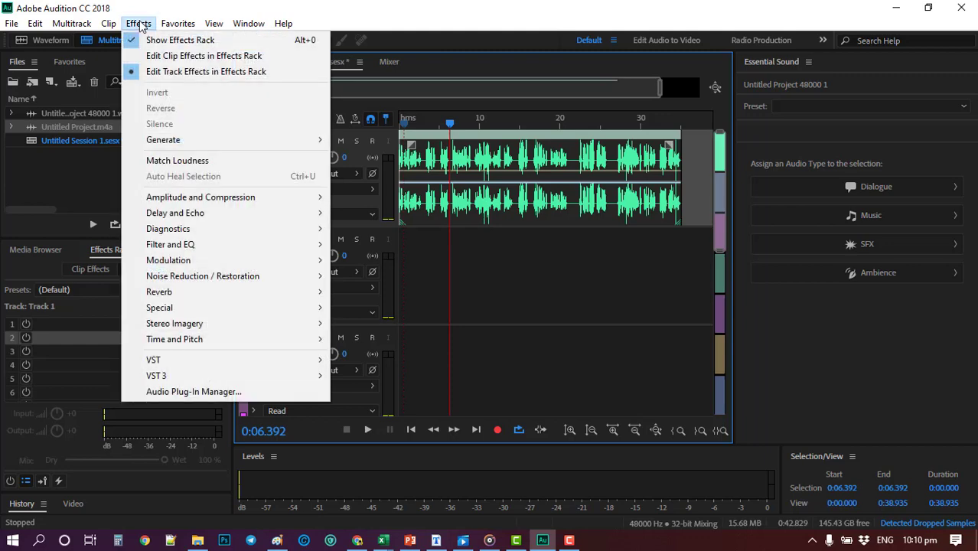
{"action": "mouse_move", "coordinate": [175, 198]}
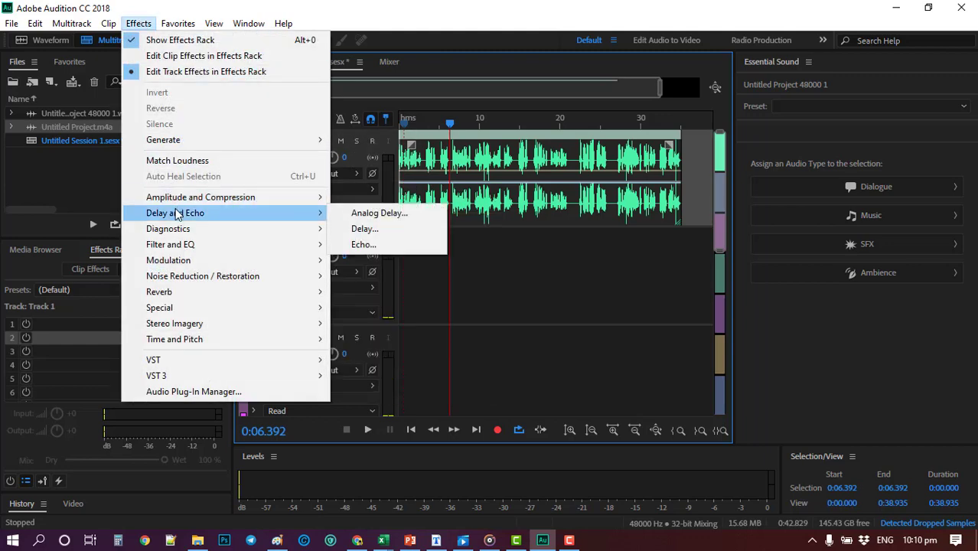
{"action": "left_click", "coordinate": [361, 231]}
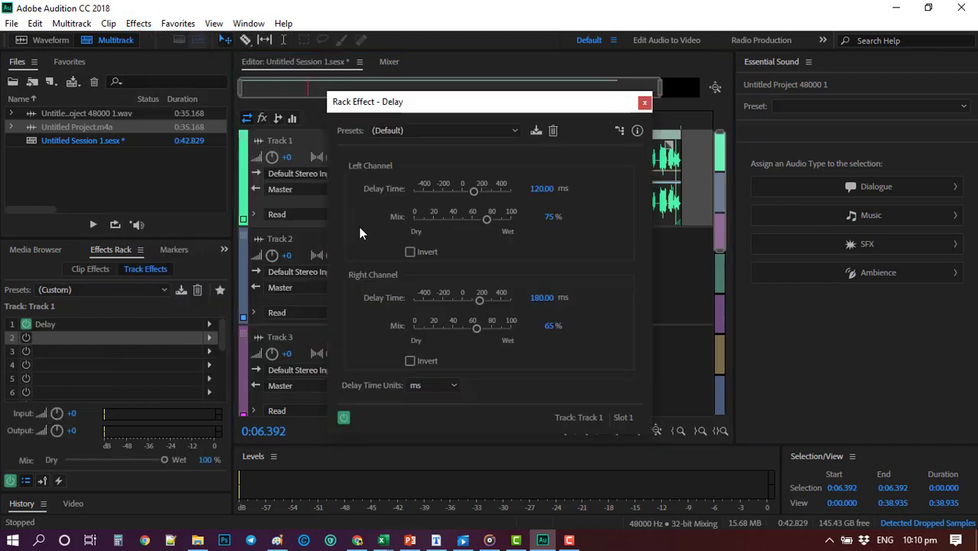
{"action": "left_click", "coordinate": [209, 324]}
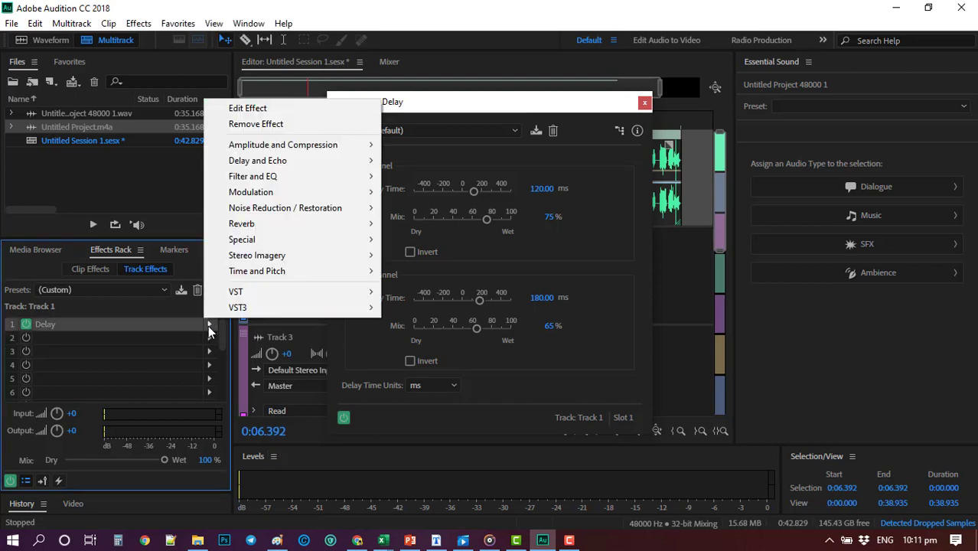
{"action": "left_click", "coordinate": [201, 322]}
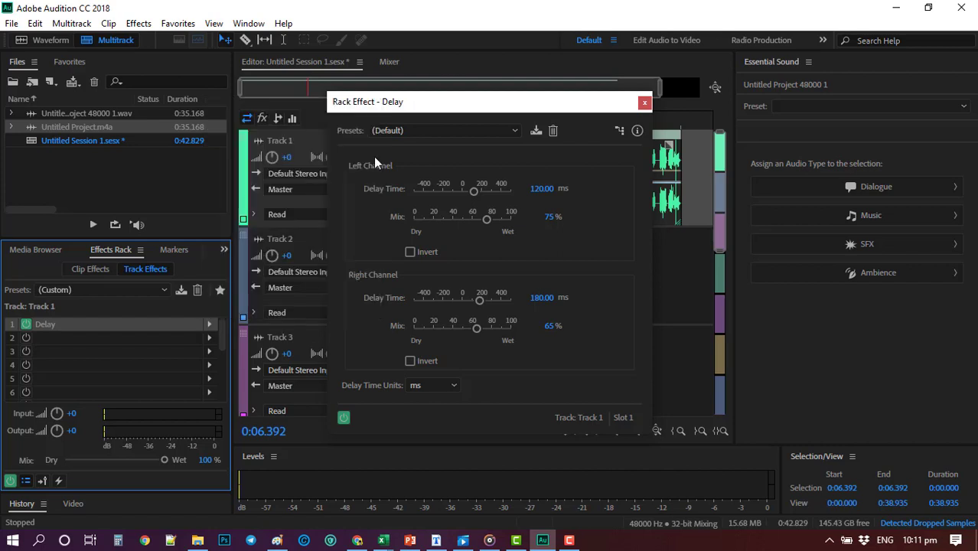
{"action": "left_click", "coordinate": [451, 72]}
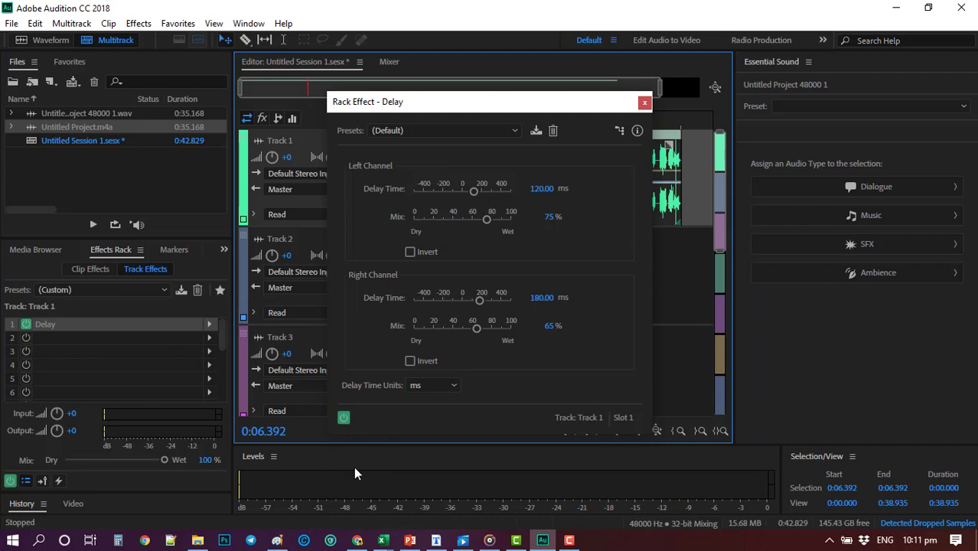
{"action": "left_click_drag", "start_coordinate": [563, 107], "coordinate": [715, 140]}
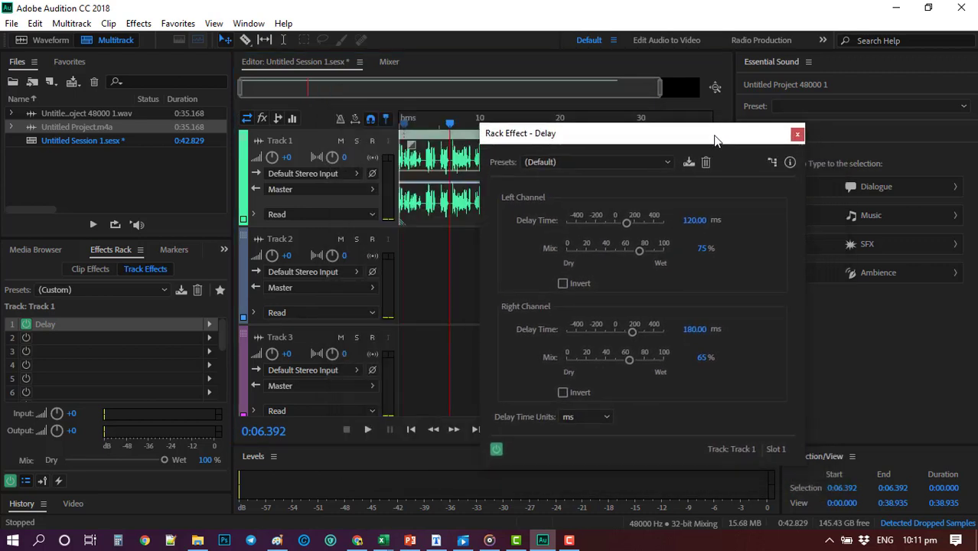
{"action": "left_click", "coordinate": [367, 431]}
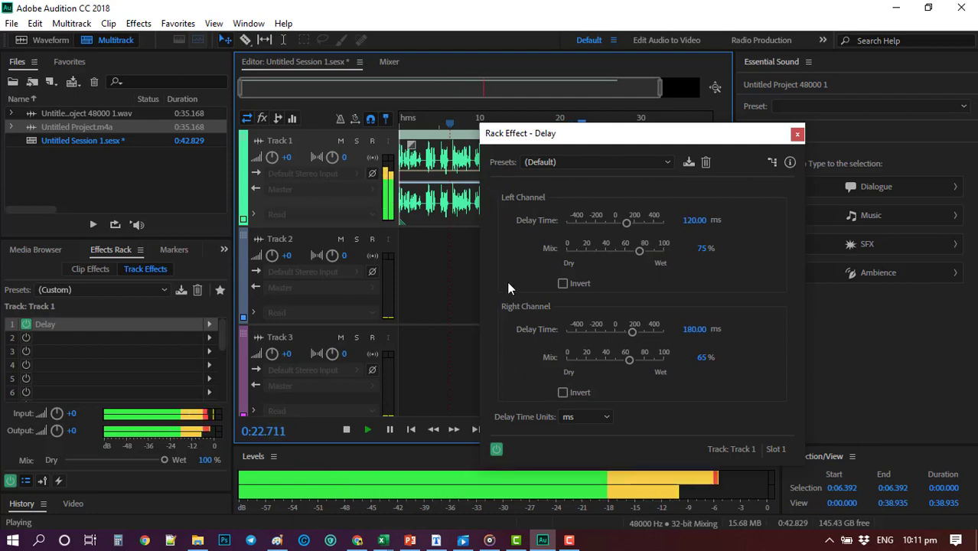
- Try a left-channel delay time of 367.65 ms and a right-channel delay time of -205.88 ms during playback
{"action": "left_click_drag", "start_coordinate": [626, 222], "coordinate": [651, 222]}
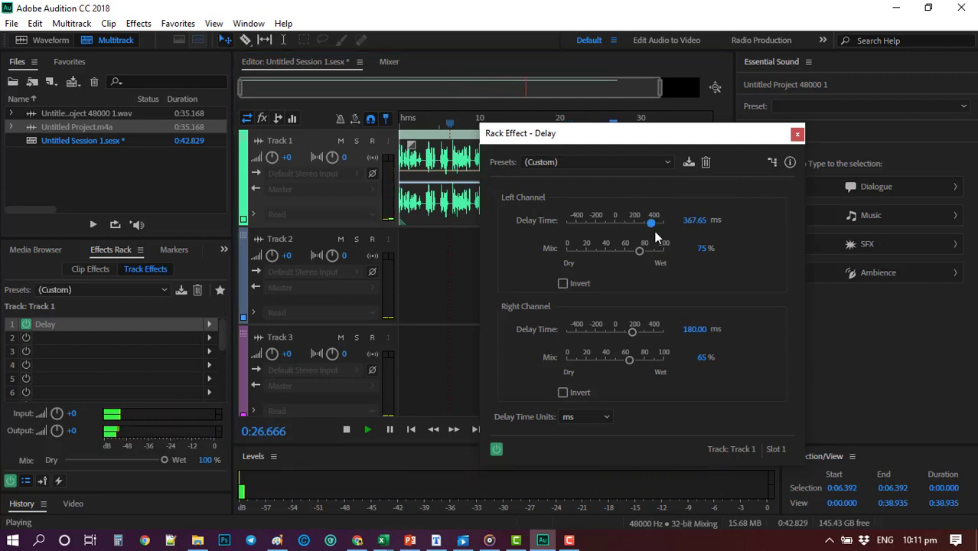
{"action": "left_click", "coordinate": [650, 332]}
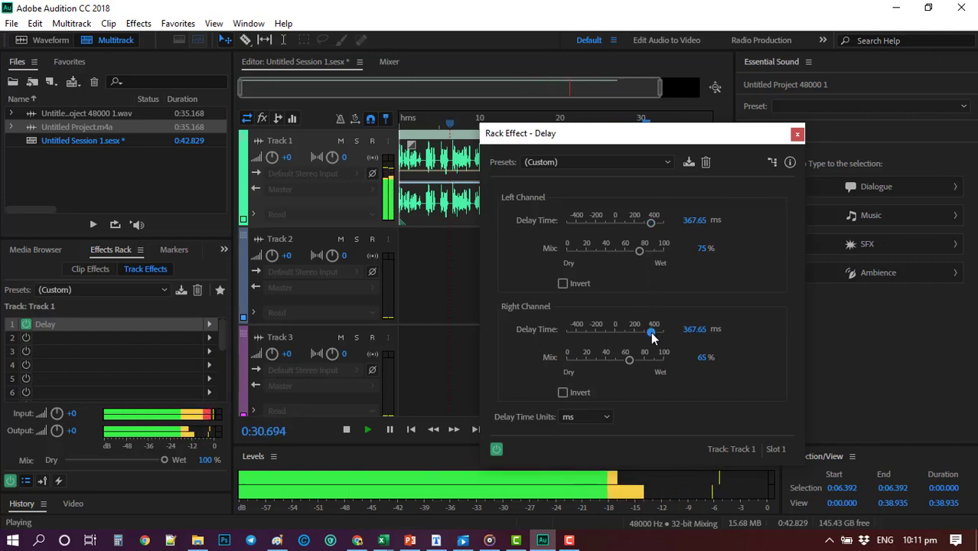
{"action": "left_click_drag", "start_coordinate": [651, 331], "coordinate": [597, 337]}
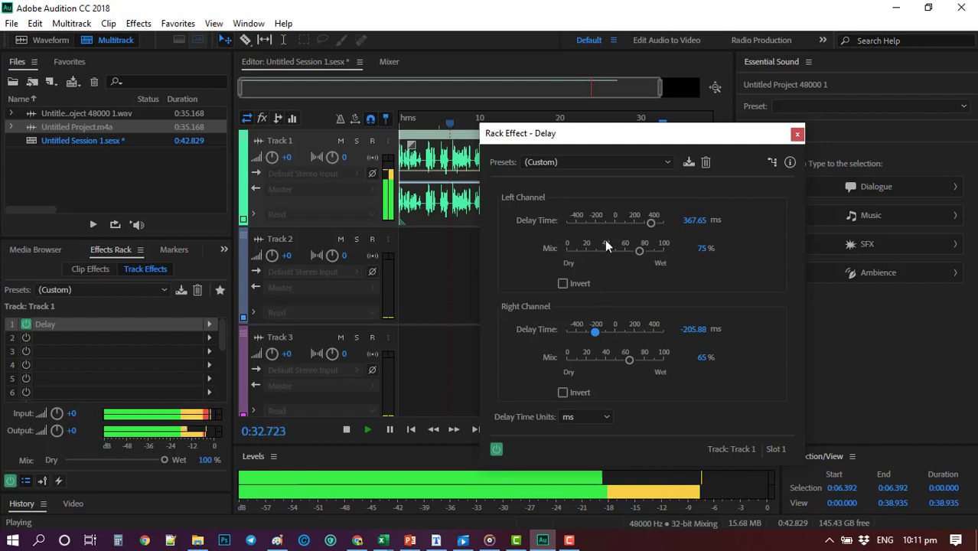
- Try a delay time of 441.18 ms on both the left and right channels
{"action": "left_click", "coordinate": [594, 223]}
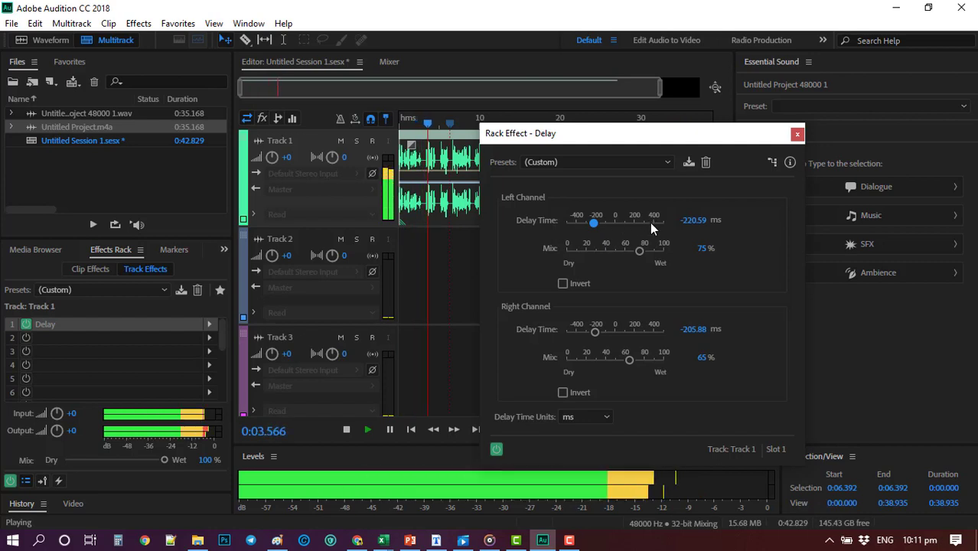
{"action": "left_click_drag", "start_coordinate": [652, 223], "coordinate": [658, 222]}
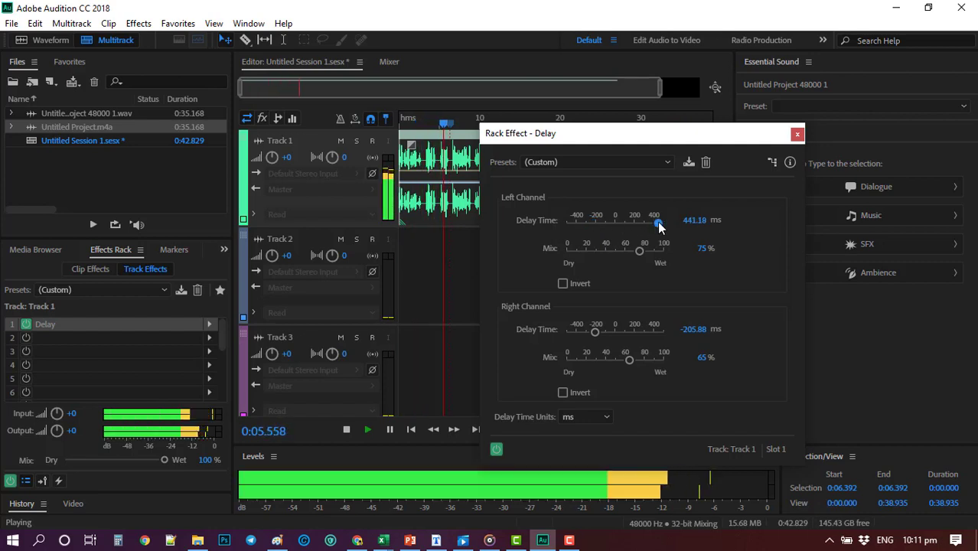
{"action": "left_click", "coordinate": [657, 329]}
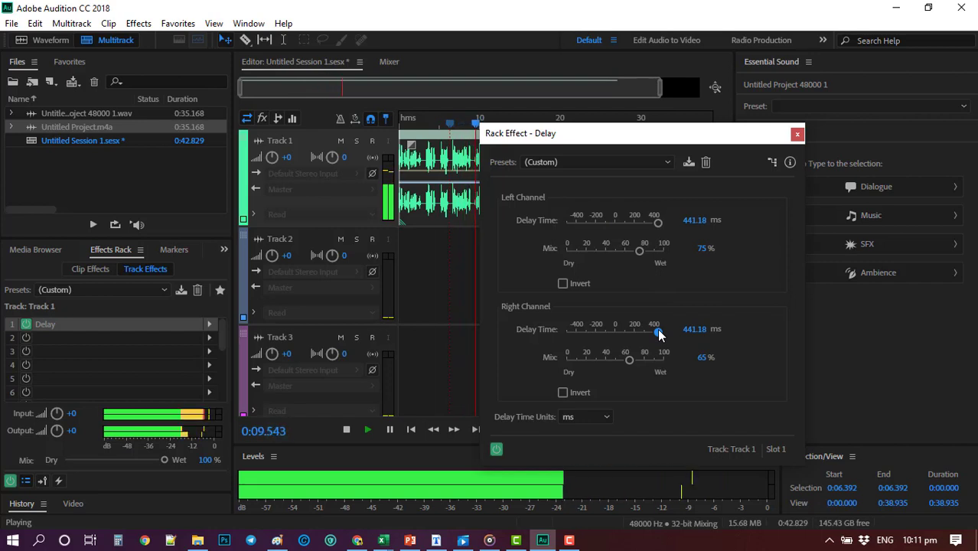
- Set the Delay effect's delay time to 102.94 ms for the left channel and 139.71 ms for the right channel
{"action": "left_click", "coordinate": [615, 330]}
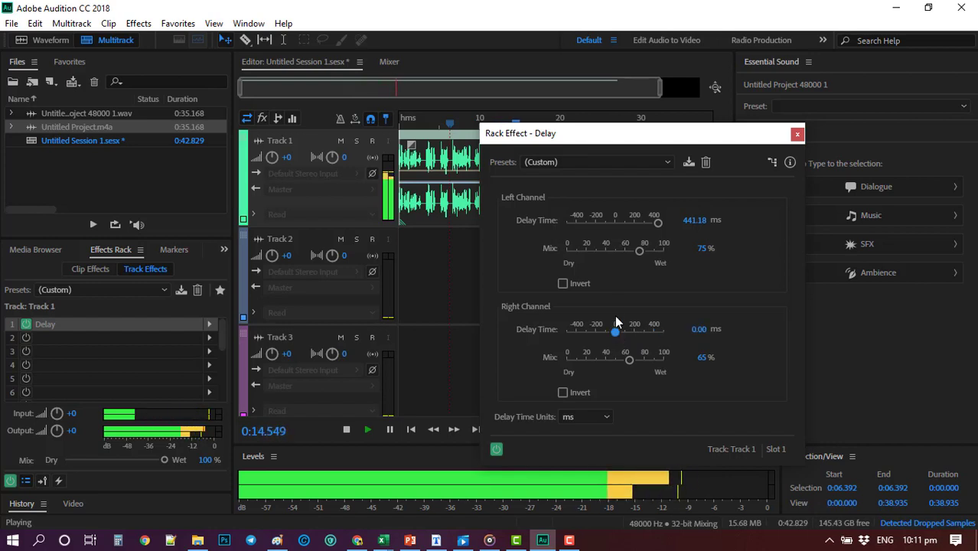
{"action": "left_click", "coordinate": [625, 221]}
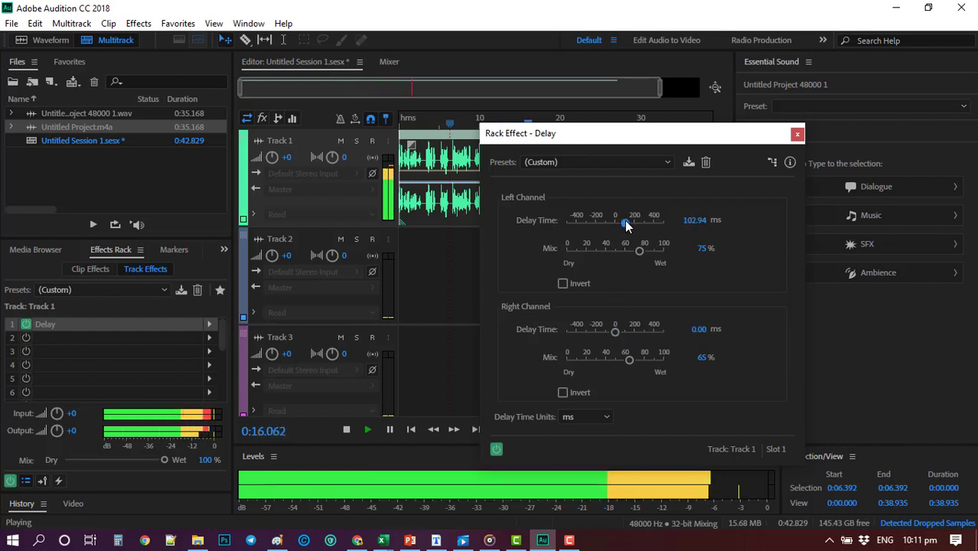
{"action": "left_click", "coordinate": [629, 330]}
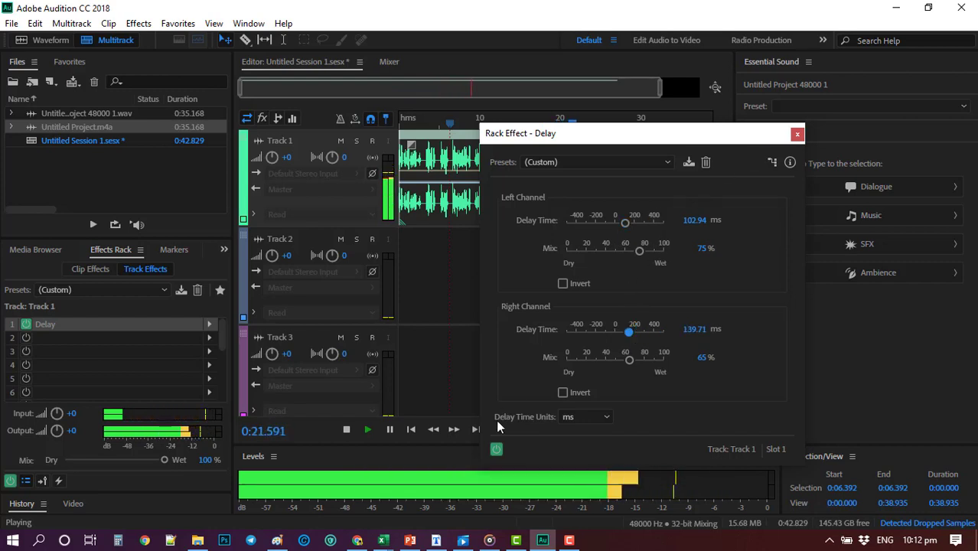
- Switch off the Delay effect, close its settings and stop playback
{"action": "left_click", "coordinate": [496, 451]}
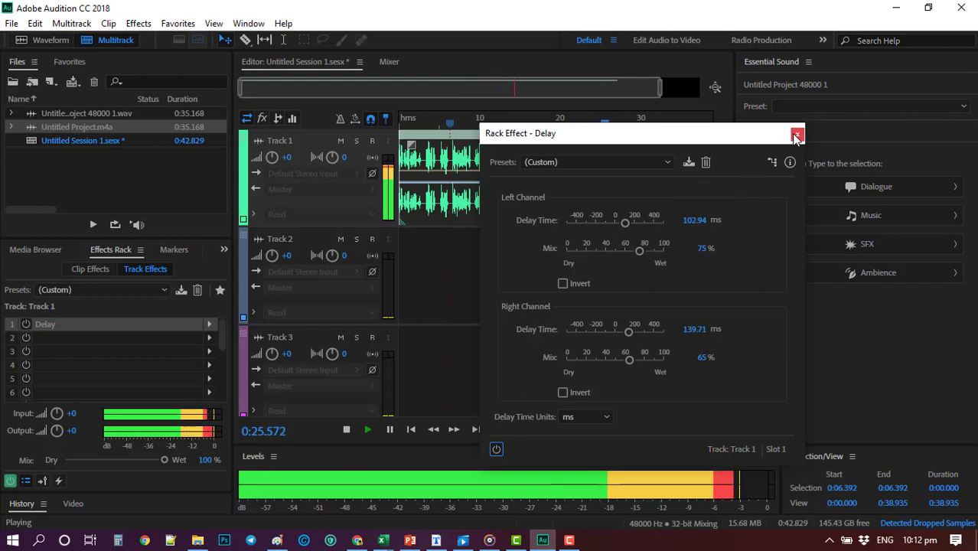
{"action": "left_click", "coordinate": [796, 136]}
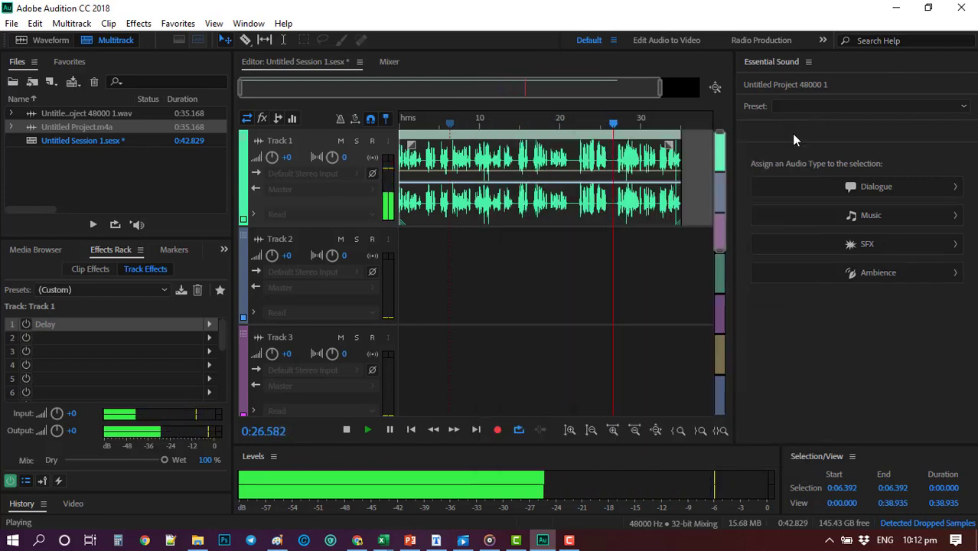
{"action": "left_click", "coordinate": [347, 431]}
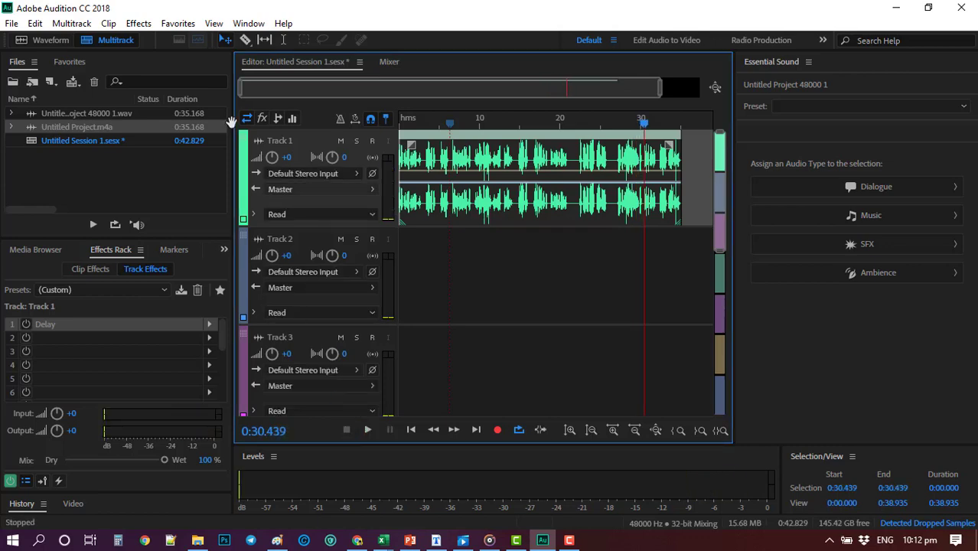
- Add the Echo effect with its default preset to Track 1 and audition it with a short playback
{"action": "left_click", "coordinate": [141, 24]}
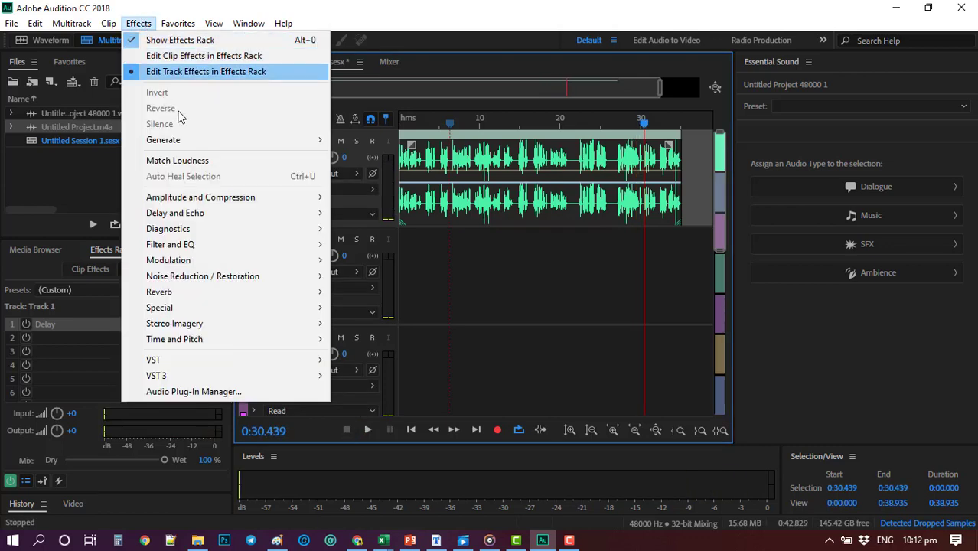
{"action": "mouse_move", "coordinate": [195, 219]}
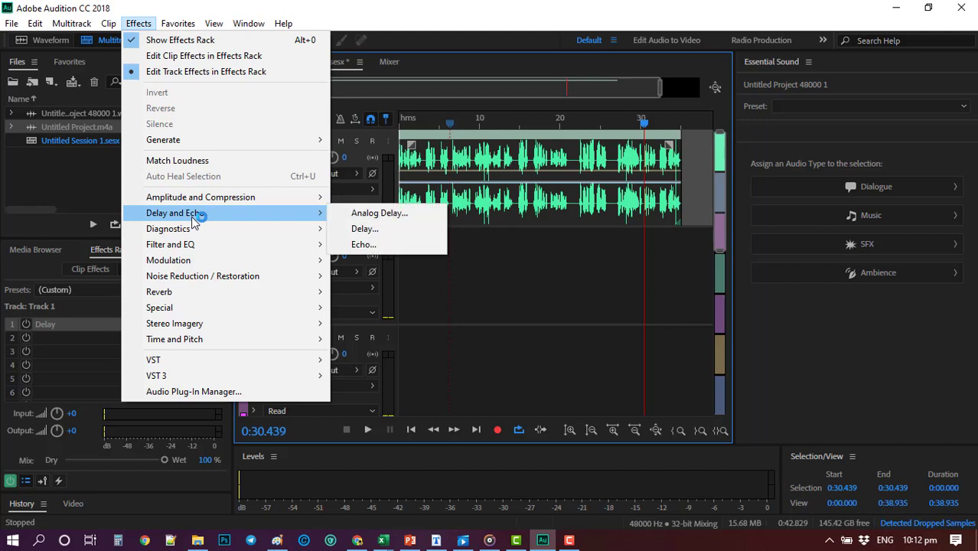
{"action": "left_click", "coordinate": [363, 247]}
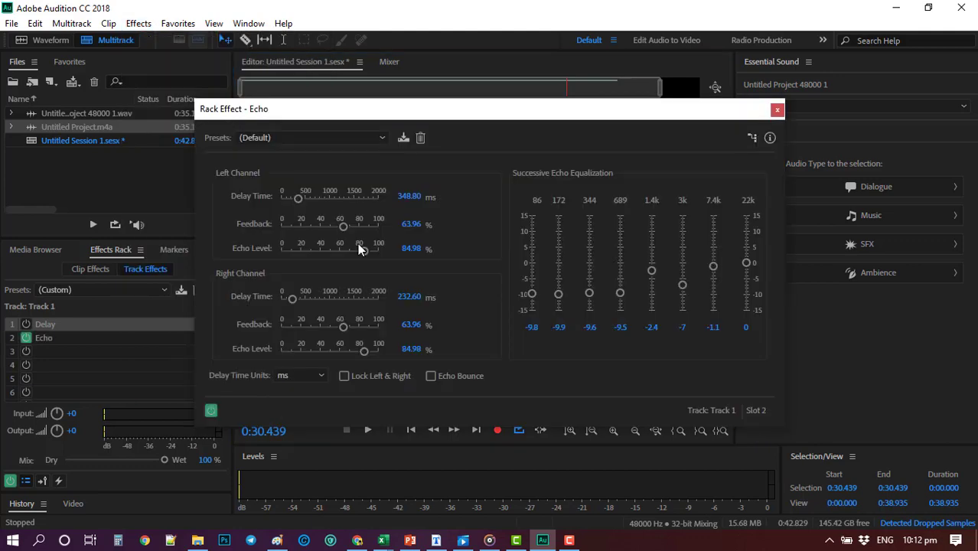
{"action": "left_click_drag", "start_coordinate": [430, 114], "coordinate": [548, 95]}
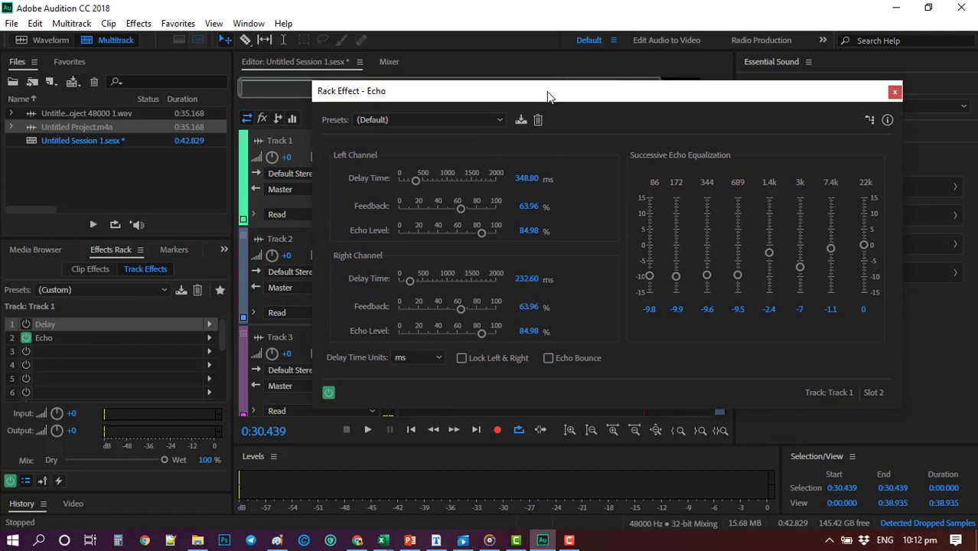
{"action": "left_click", "coordinate": [368, 431]}
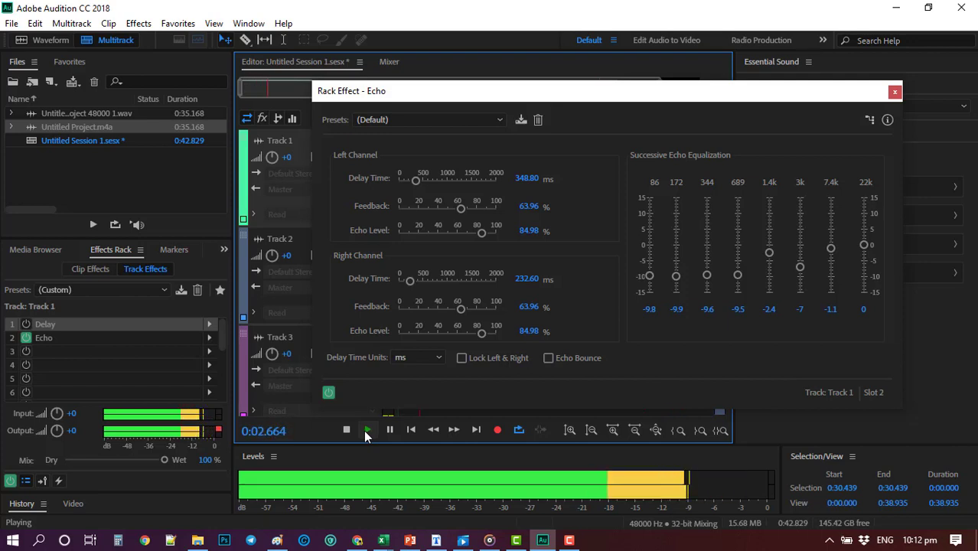
{"action": "left_click", "coordinate": [352, 430]}
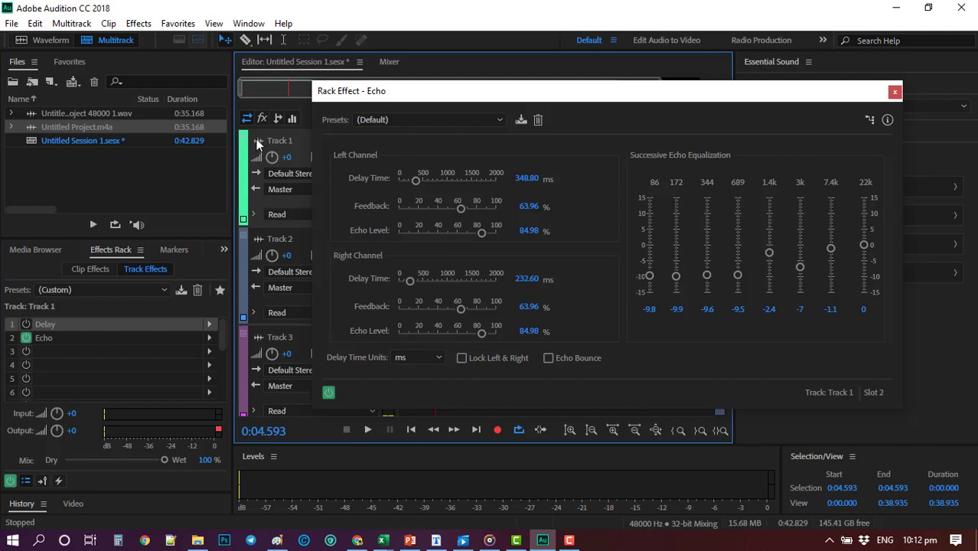
- Add the Reverb effect with its default preset to Track 1 and switch off the Echo effect
{"action": "left_click", "coordinate": [139, 23]}
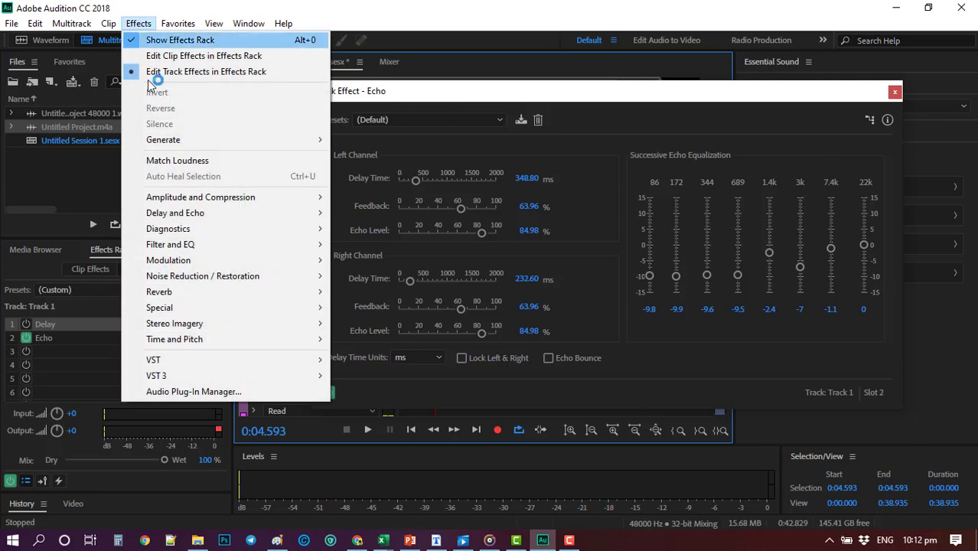
{"action": "mouse_move", "coordinate": [185, 294]}
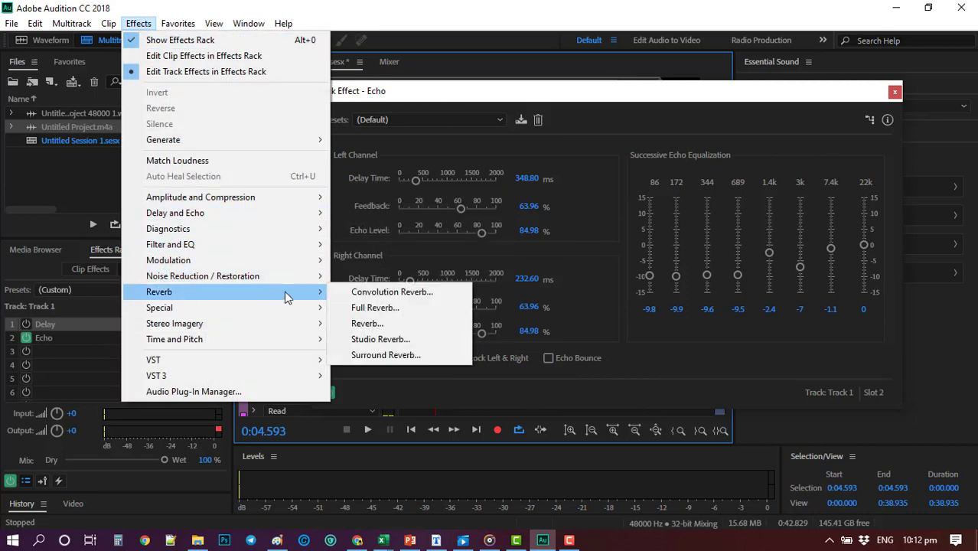
{"action": "left_click", "coordinate": [371, 323]}
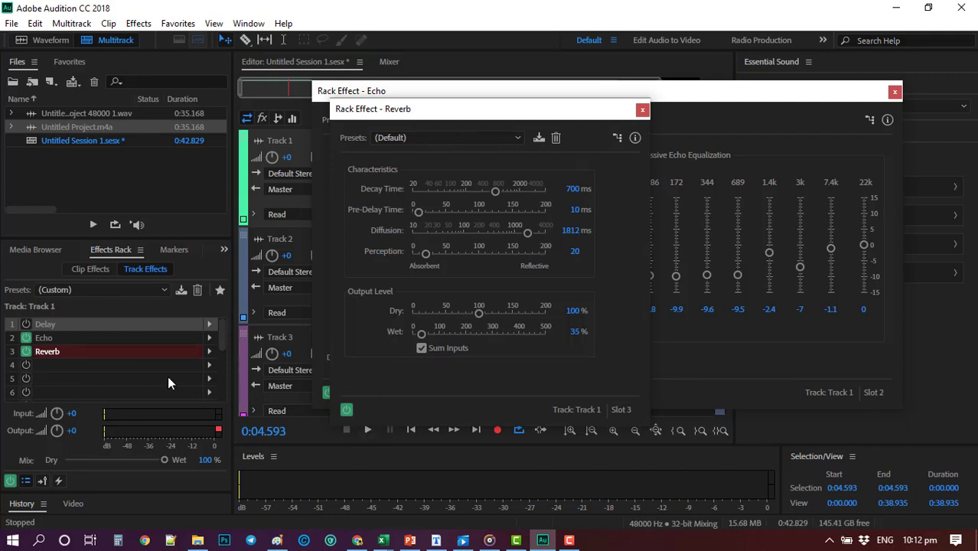
{"action": "left_click", "coordinate": [26, 339]}
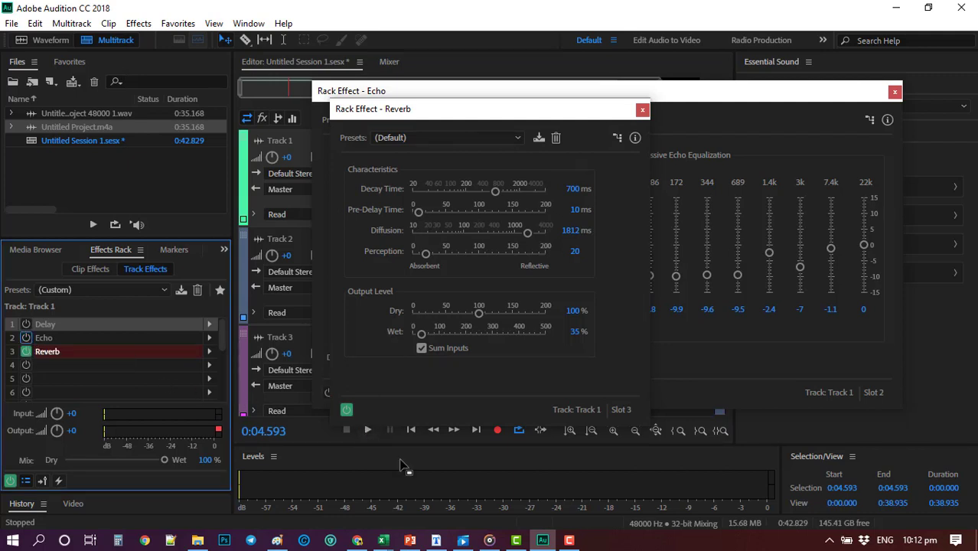
- Audition the default Reverb preset on Track 1, switch the effect off during playback to compare, and stop playback
{"action": "left_click", "coordinate": [368, 432]}
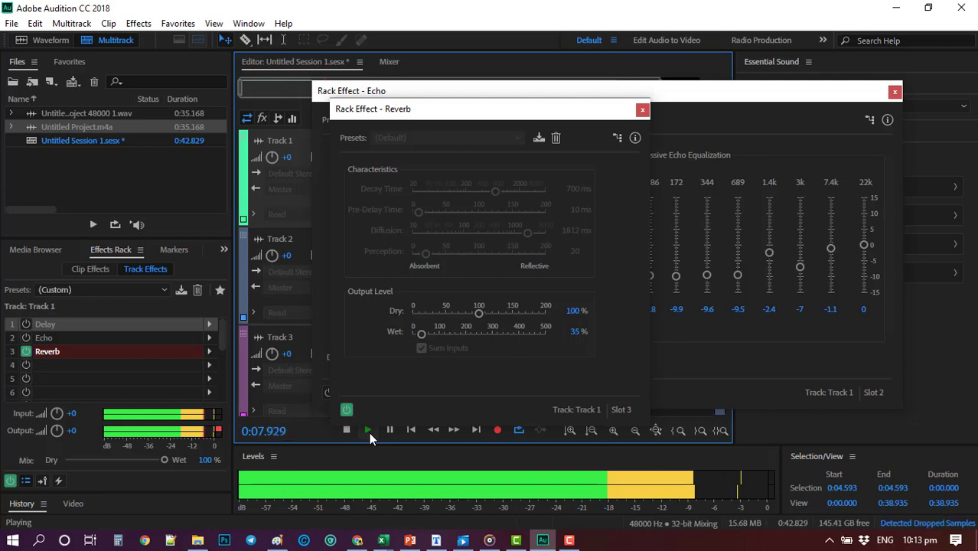
{"action": "left_click", "coordinate": [497, 136]}
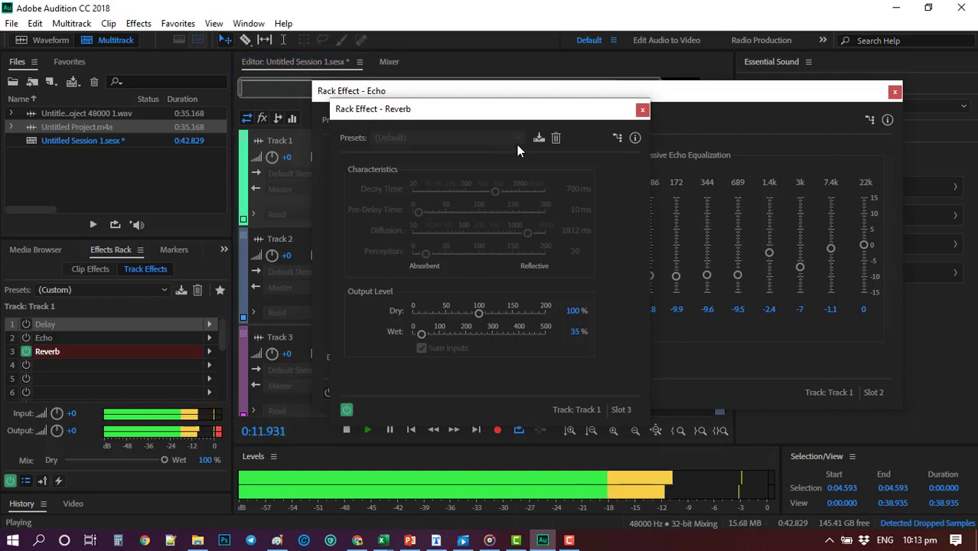
{"action": "left_click", "coordinate": [347, 411]}
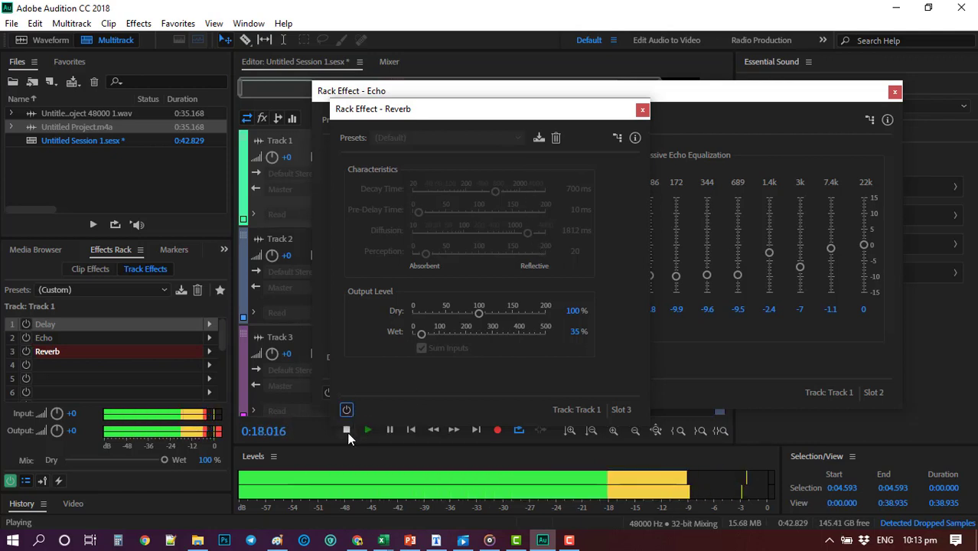
{"action": "left_click", "coordinate": [347, 434]}
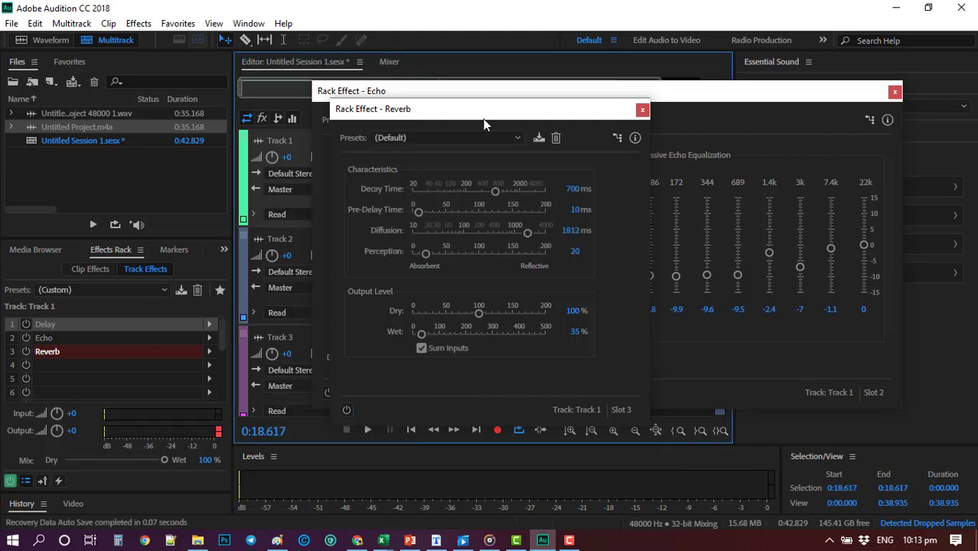
- Apply the Room Ambience preset to Track 1's Reverb effect and switch the effect on
{"action": "left_click", "coordinate": [513, 137]}
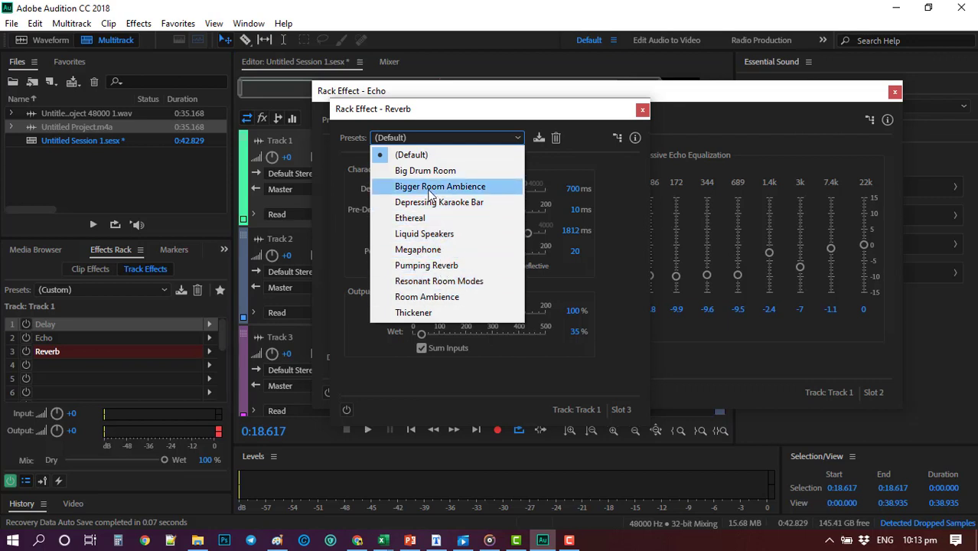
{"action": "left_click", "coordinate": [422, 297]}
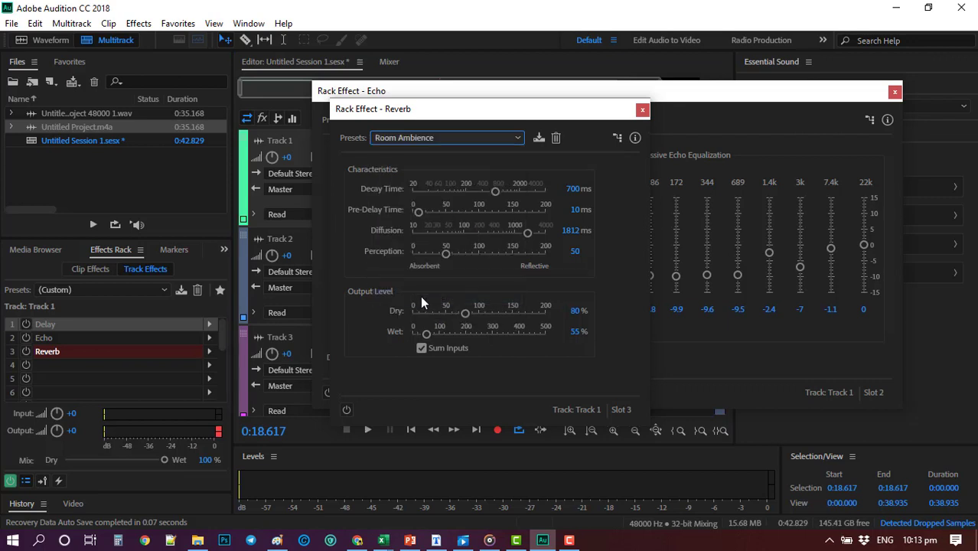
{"action": "left_click", "coordinate": [347, 411]}
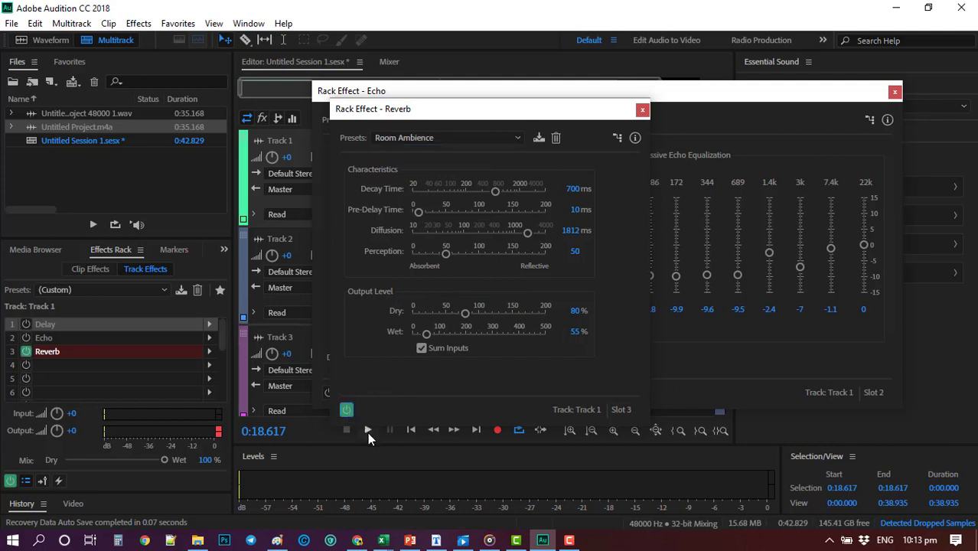
- Audition Track 1 with the Room Ambience reverb, stop playback and switch off the Reverb effect
{"action": "left_click", "coordinate": [367, 431]}
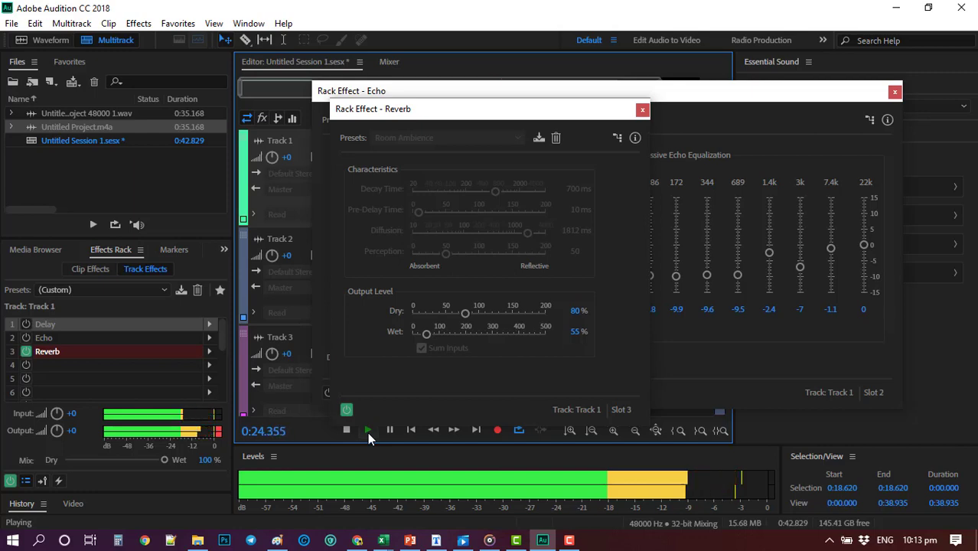
{"action": "left_click", "coordinate": [367, 433]}
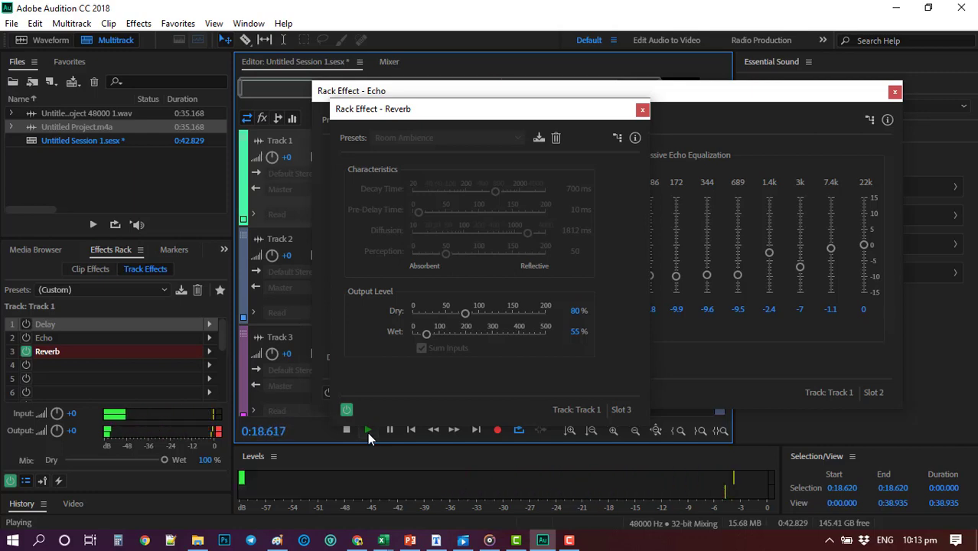
{"action": "left_click", "coordinate": [346, 431]}
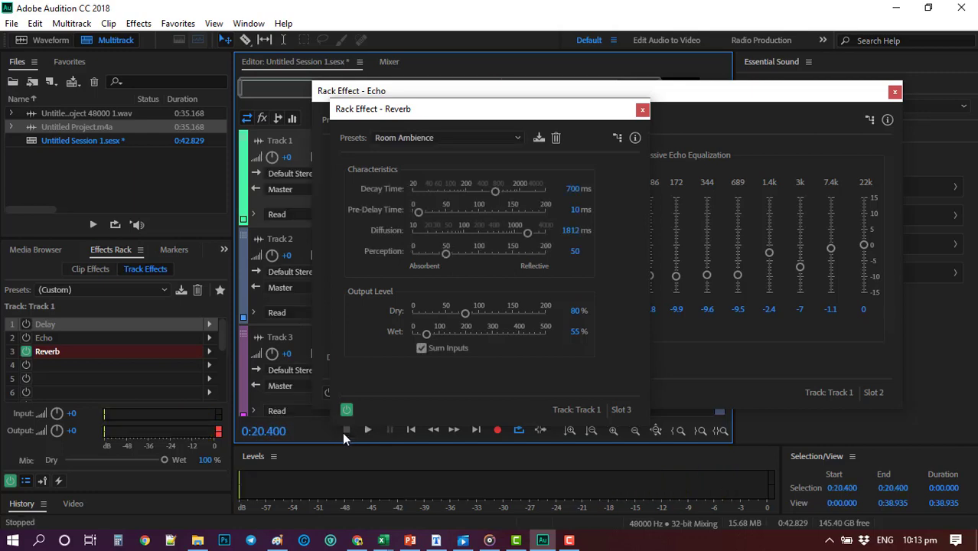
{"action": "left_click", "coordinate": [346, 410]}
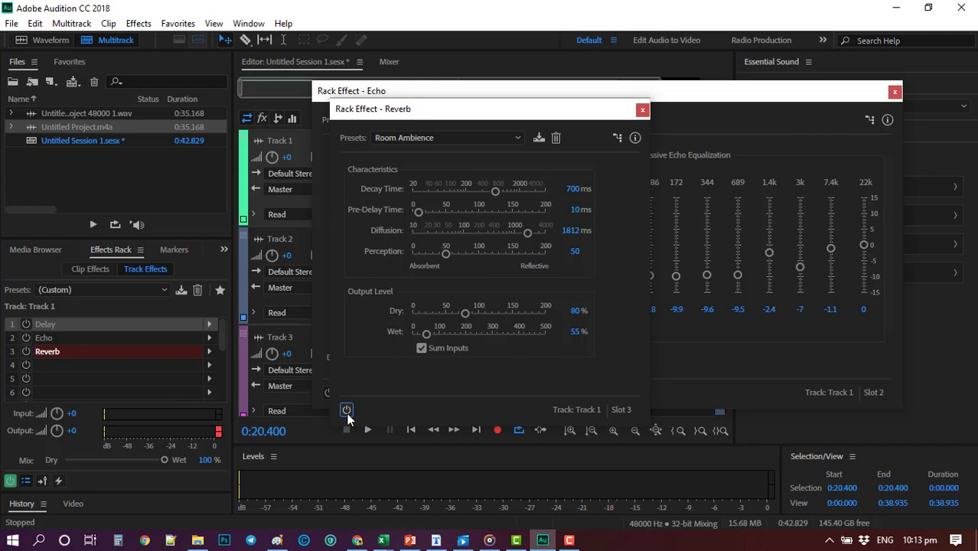
{"action": "mouse_move", "coordinate": [569, 541]}
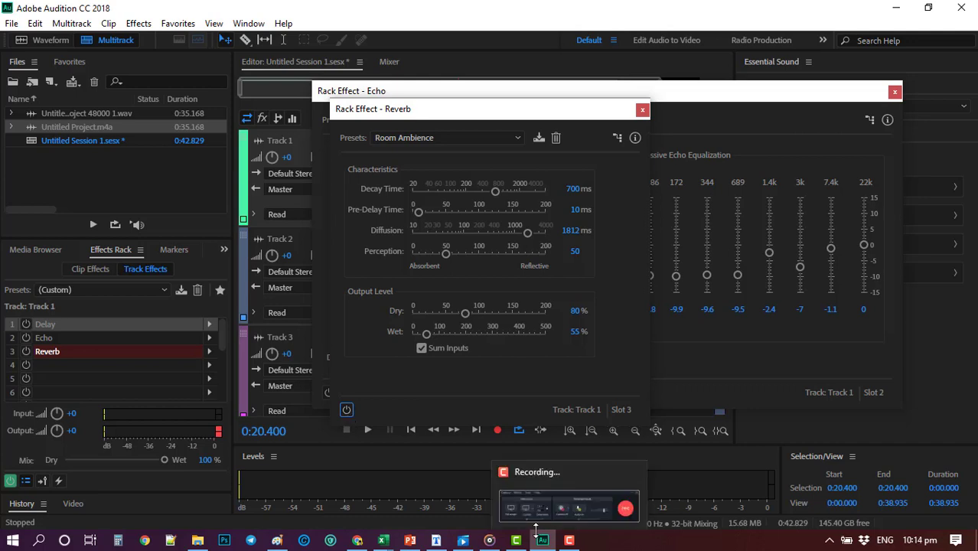